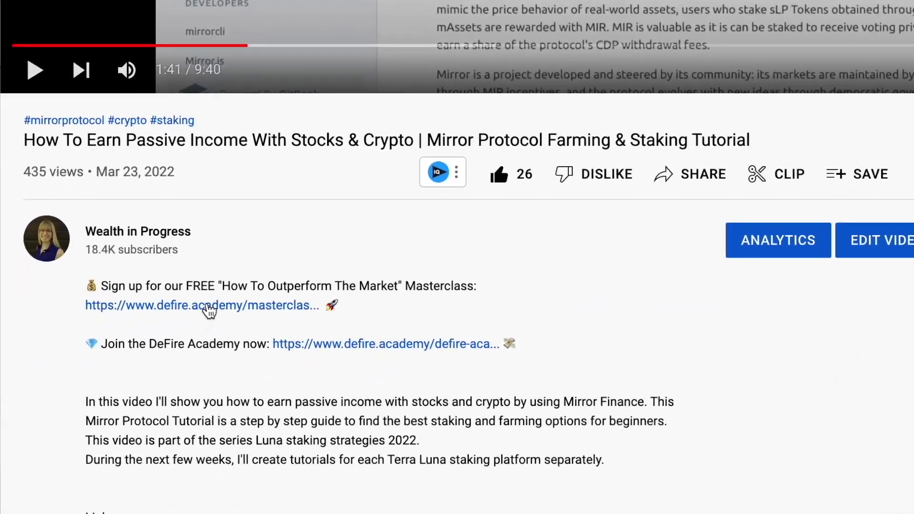
Choose the Wednesday, April 6th masterclass session and submit the sign-up form.
left_click(191, 355)
left_click(444, 381)
left_click(551, 225)
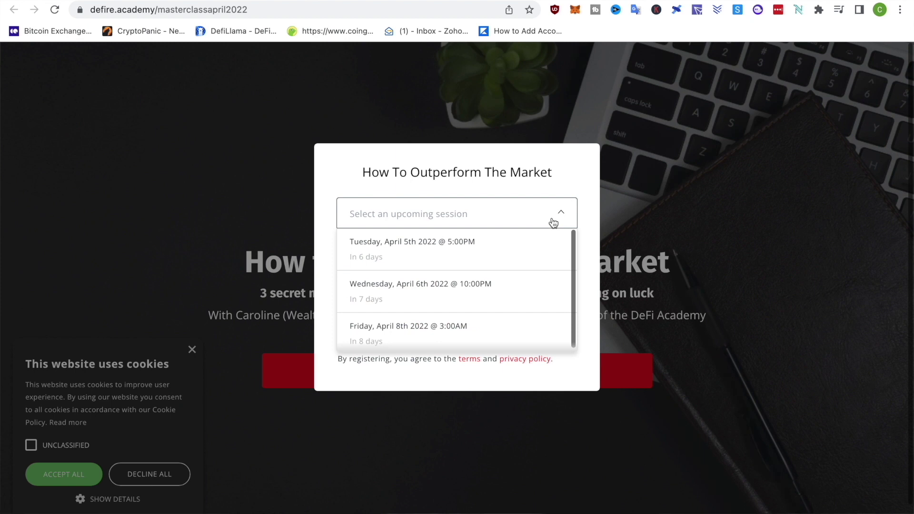
left_click(469, 292)
left_click(457, 376)
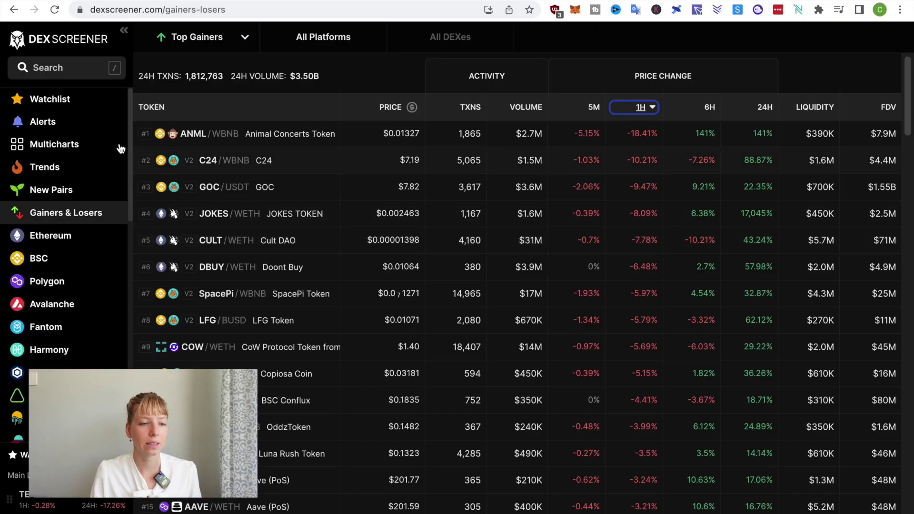
Search for 'tethys' and open the TETHYS/Metis pair page.
left_click(54, 71)
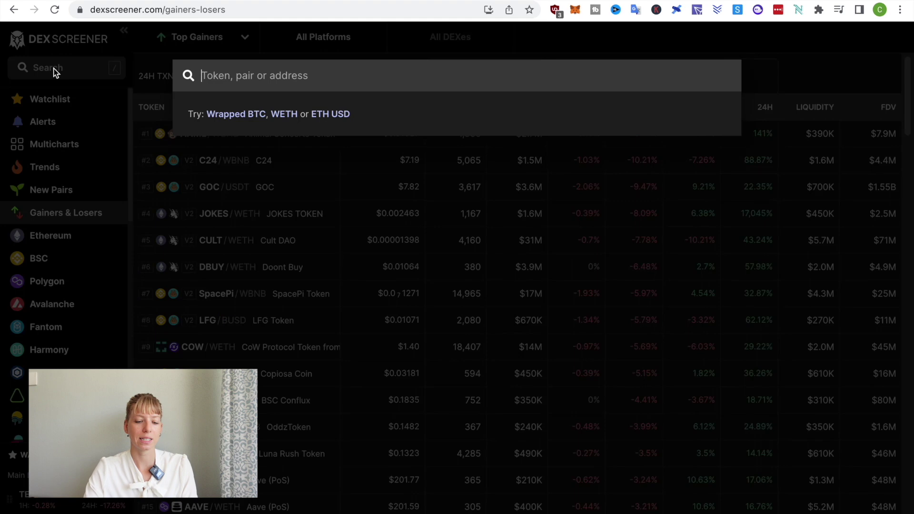
type("tethys")
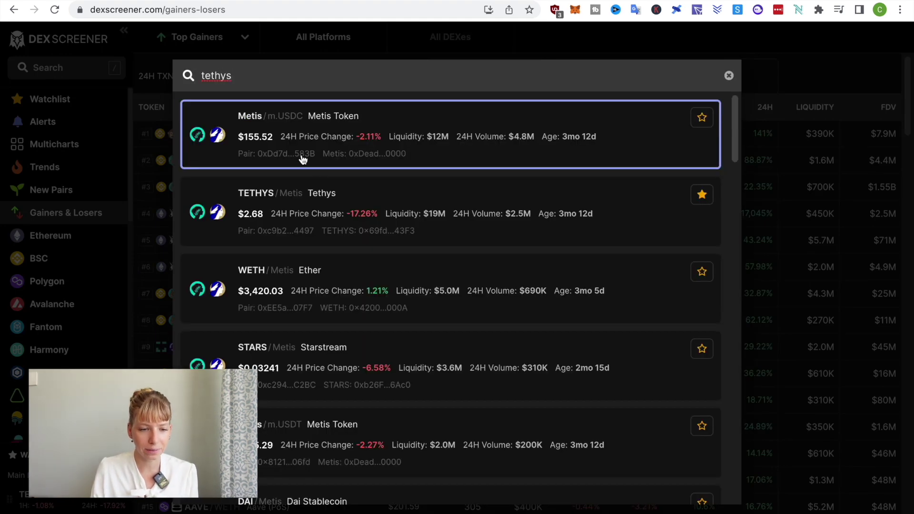
left_click(318, 207)
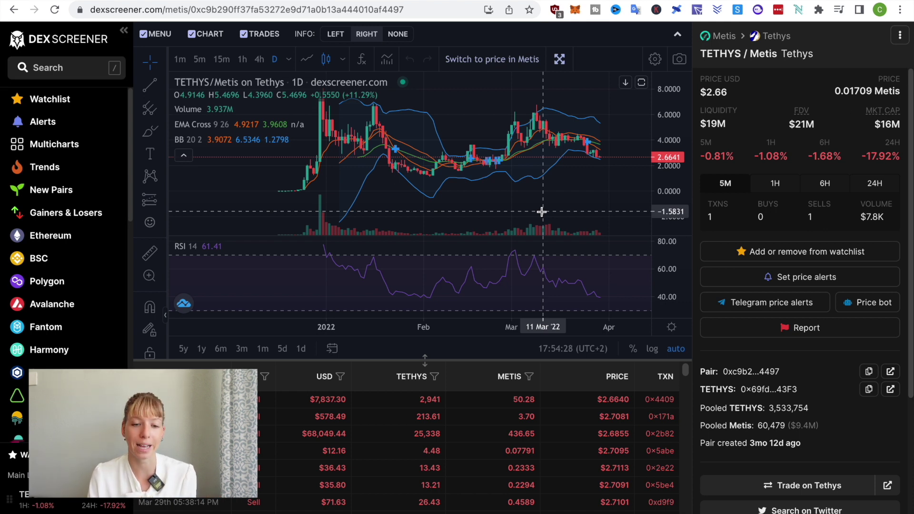
scroll(577, 179, "down", 2)
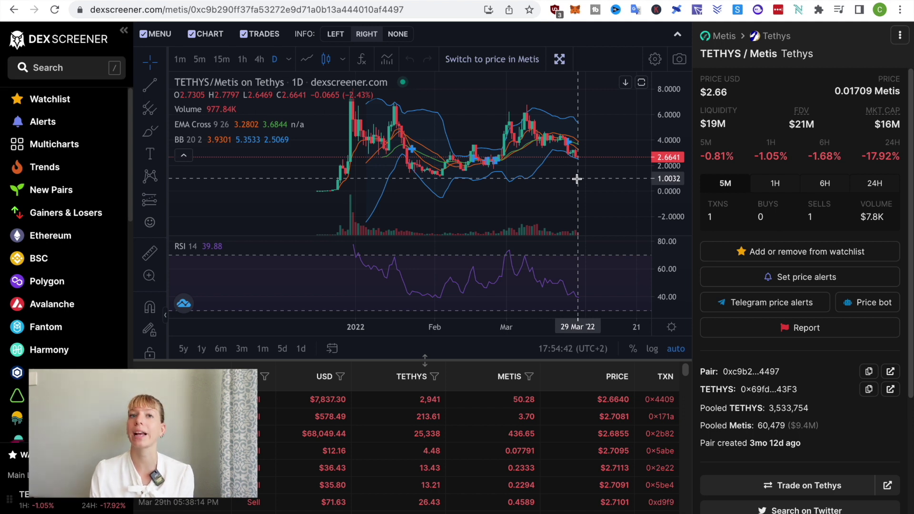
scroll(577, 178, "right", 5)
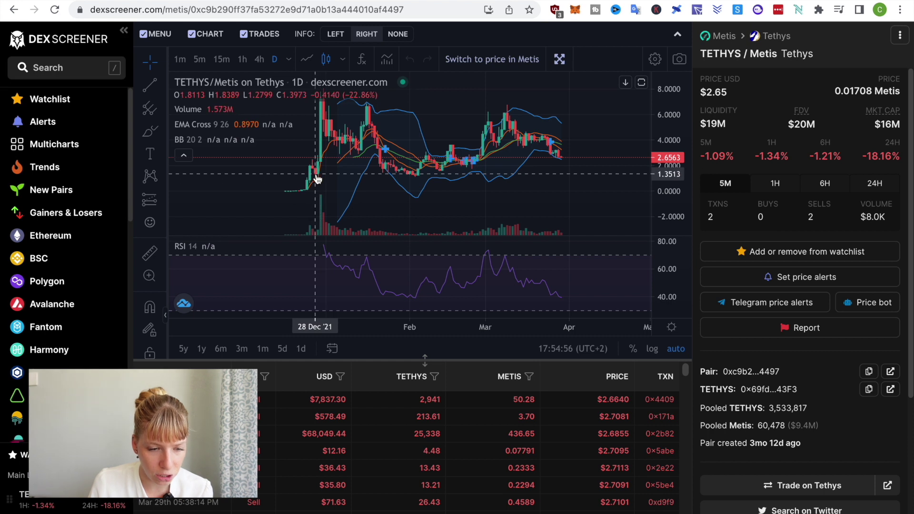
scroll(319, 176, "up", 3)
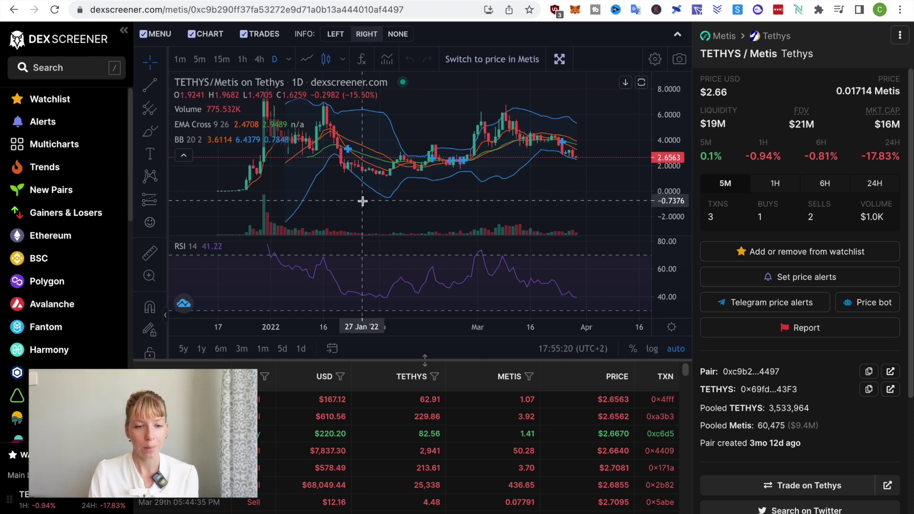
scroll(405, 186, "left", 3)
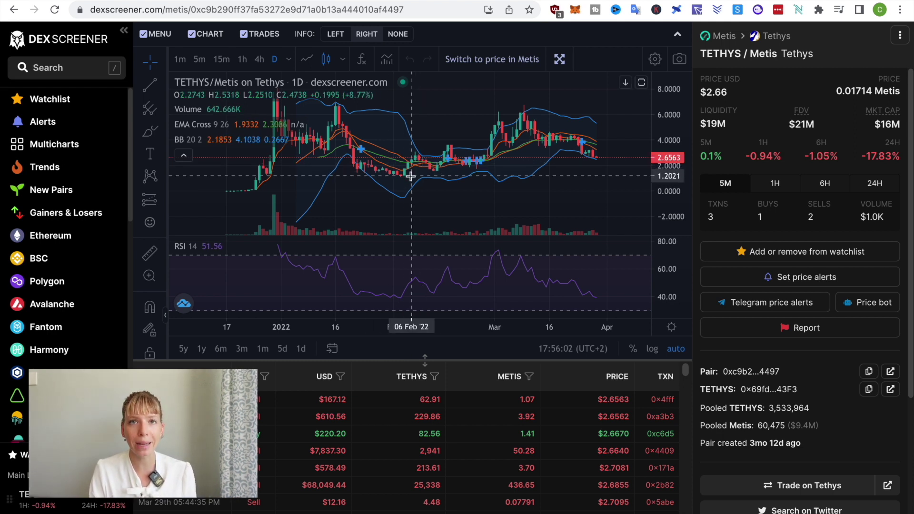
scroll(411, 176, "down", 2)
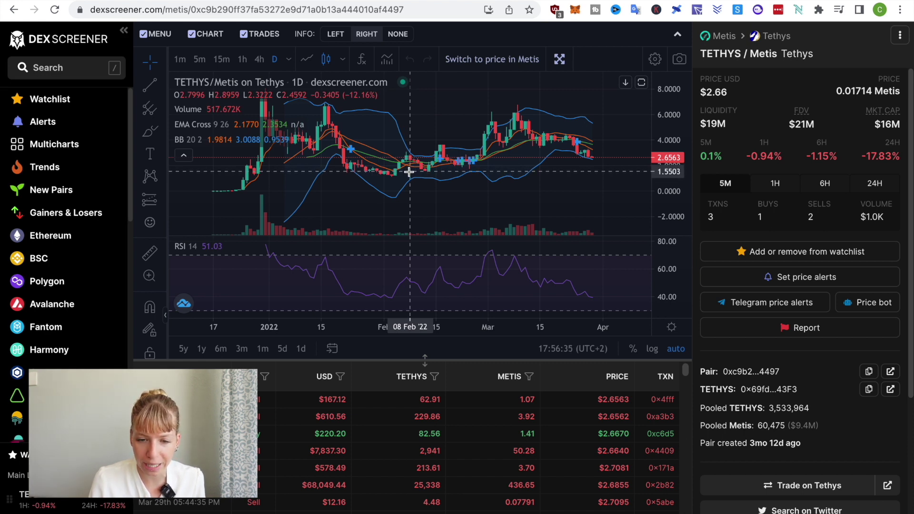
scroll(465, 173, "up", 2)
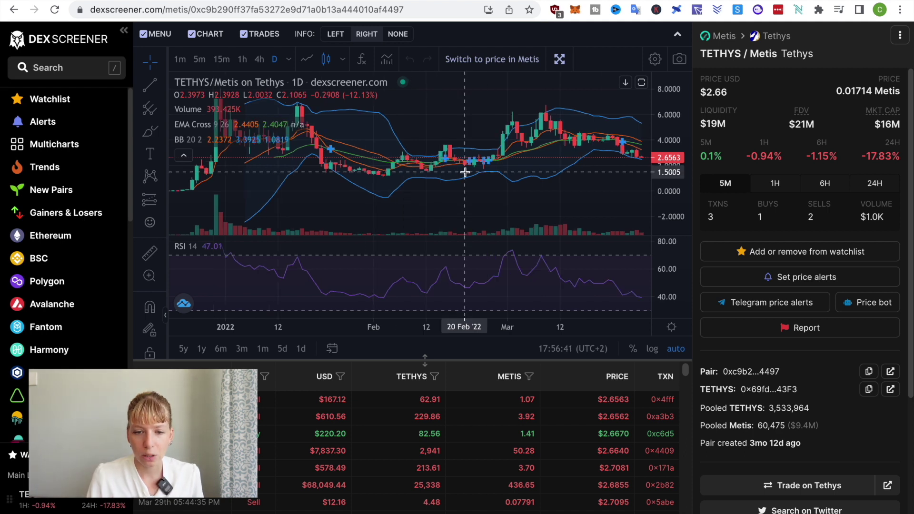
scroll(465, 172, "down", 5)
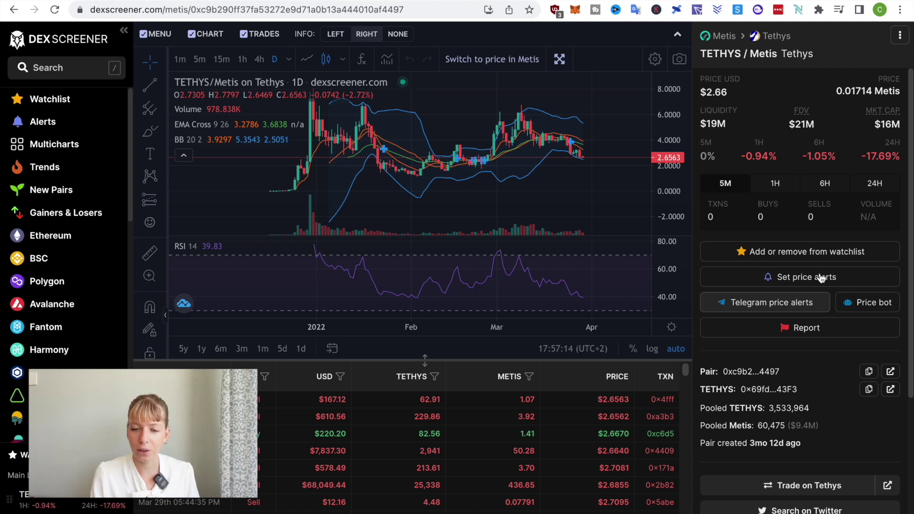
Enable price-alert notifications for TETHYS/Metis and allow DEX Screener to send browser notifications.
left_click(791, 282)
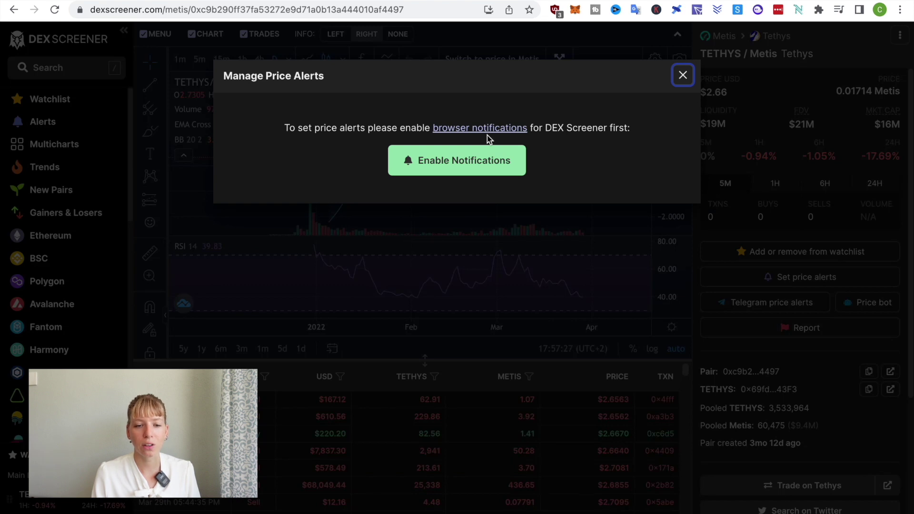
left_click(455, 166)
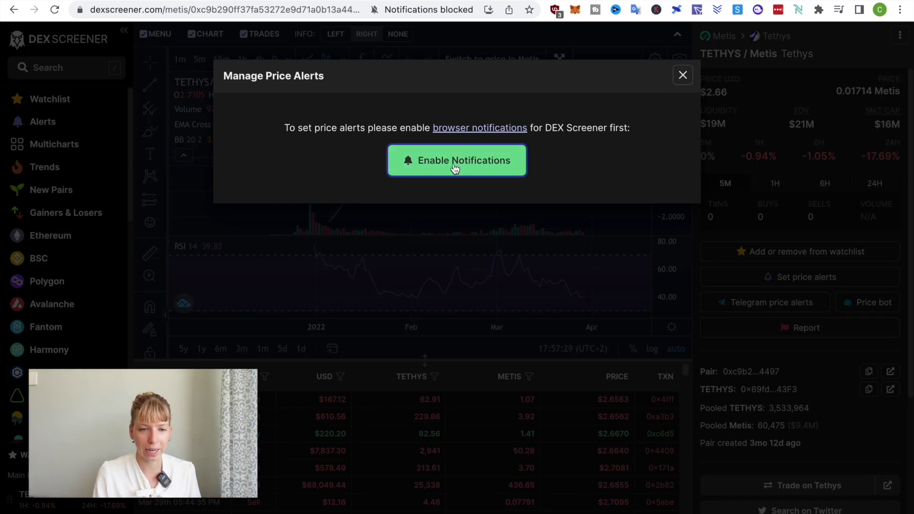
left_click(467, 13)
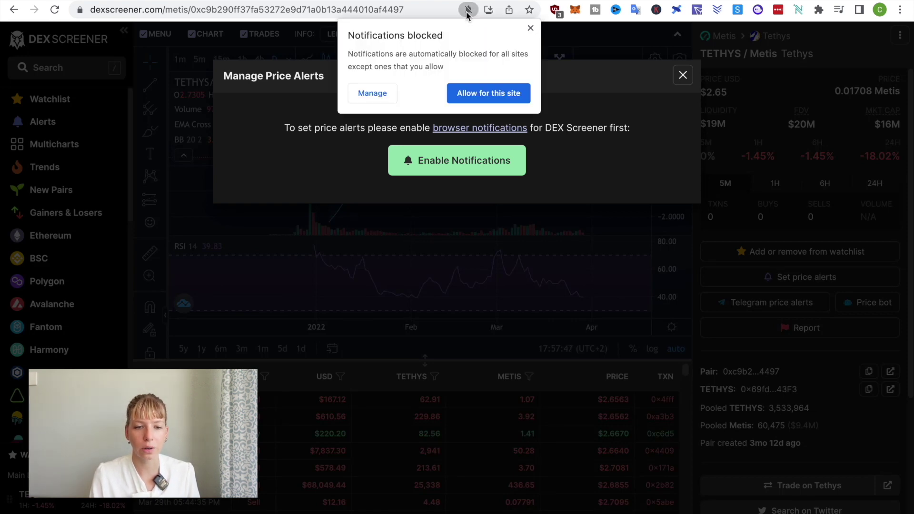
left_click(488, 99)
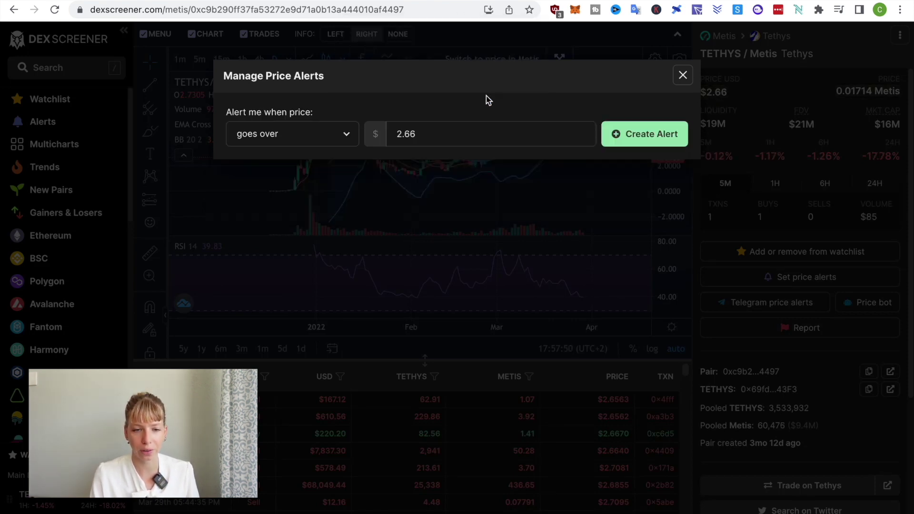
Create a TETHYS/Metis price alert for when the price goes under $1.50.
left_click(347, 139)
left_click(307, 151)
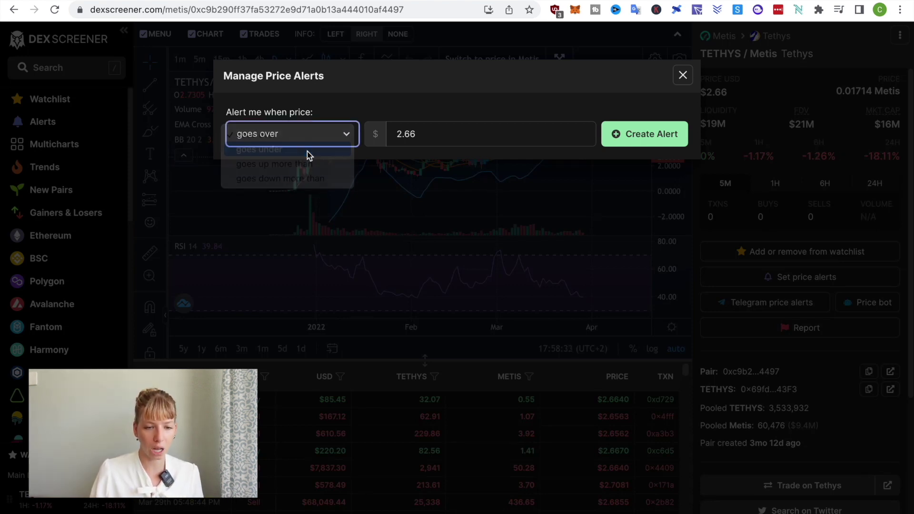
double_click(421, 137)
type("1.50")
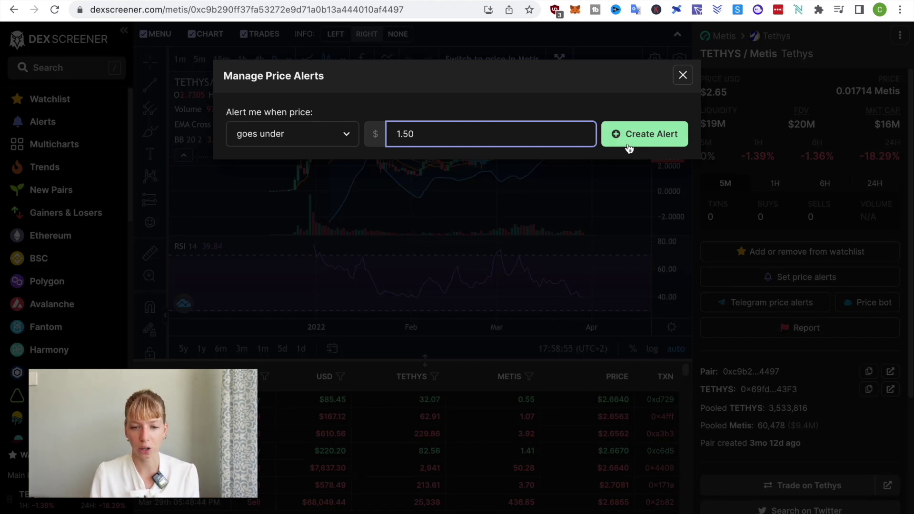
left_click(646, 142)
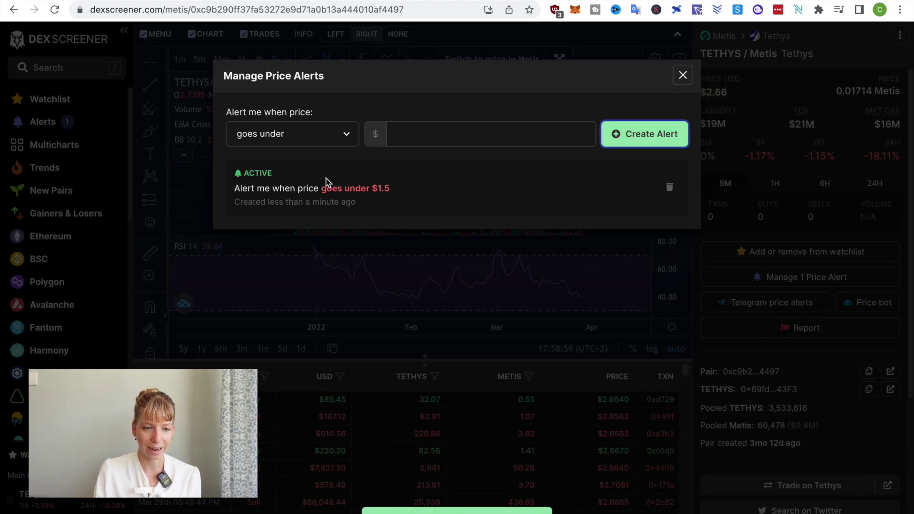
Add an alert for a rise over 10% in the last 5 minutes, then close the alerts dialog.
left_click(346, 136)
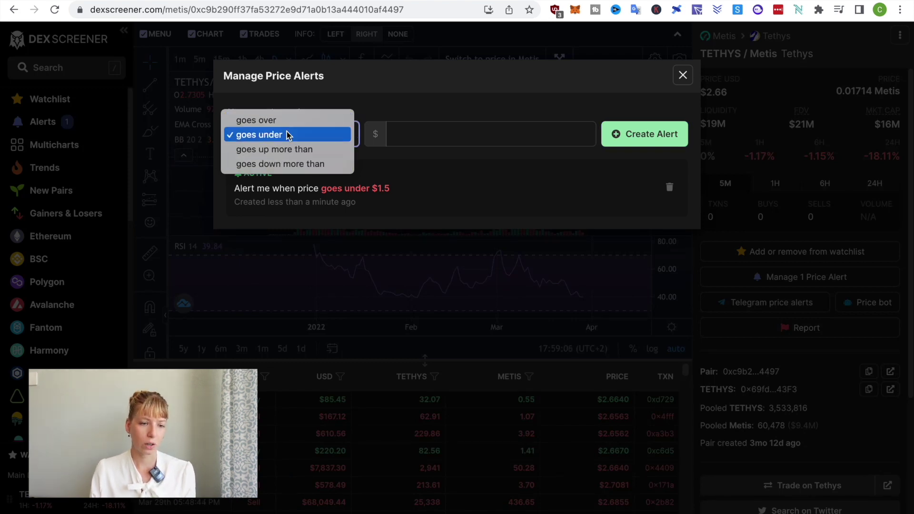
left_click(301, 150)
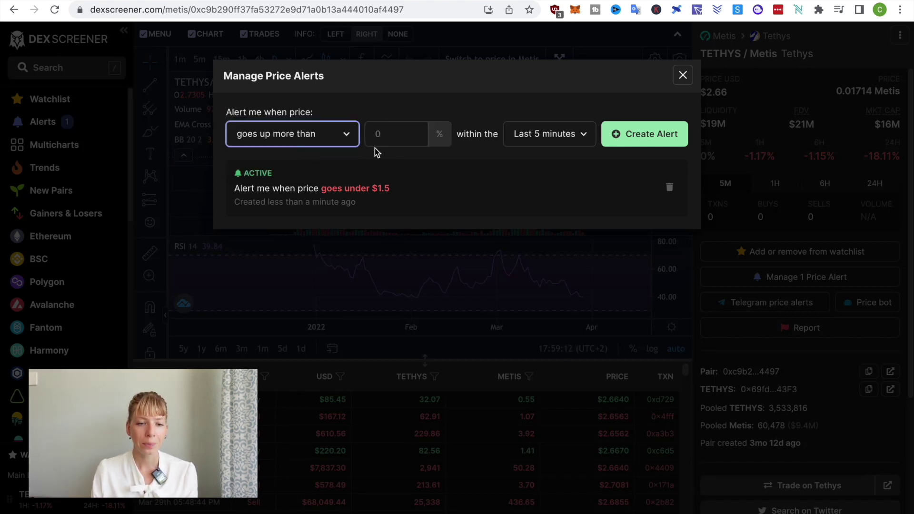
left_click(400, 138)
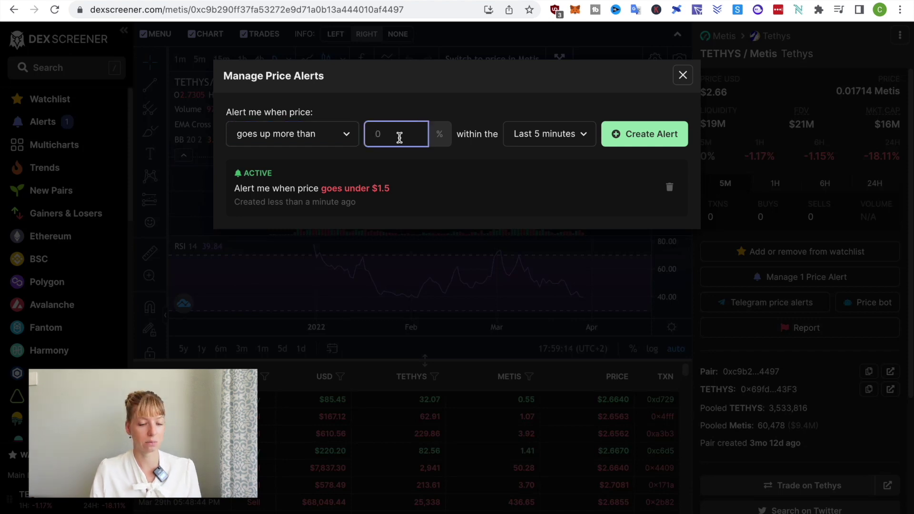
type("10")
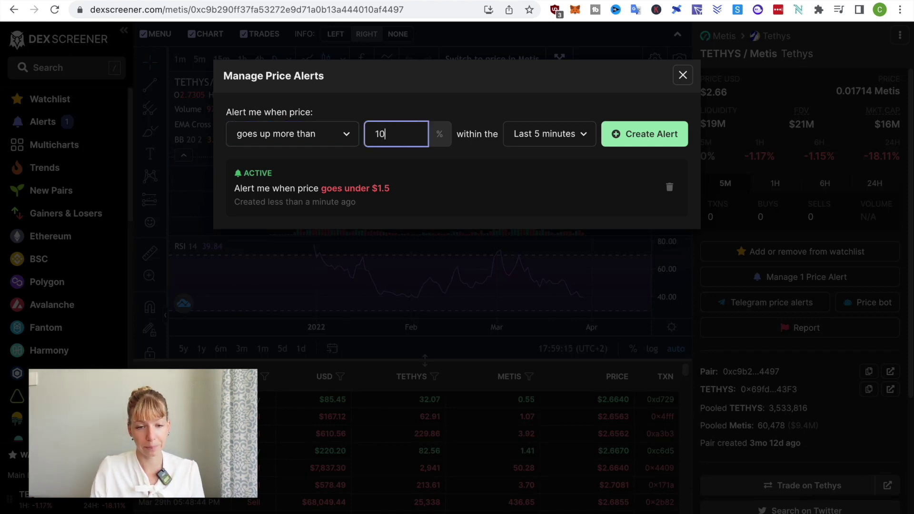
left_click(576, 136)
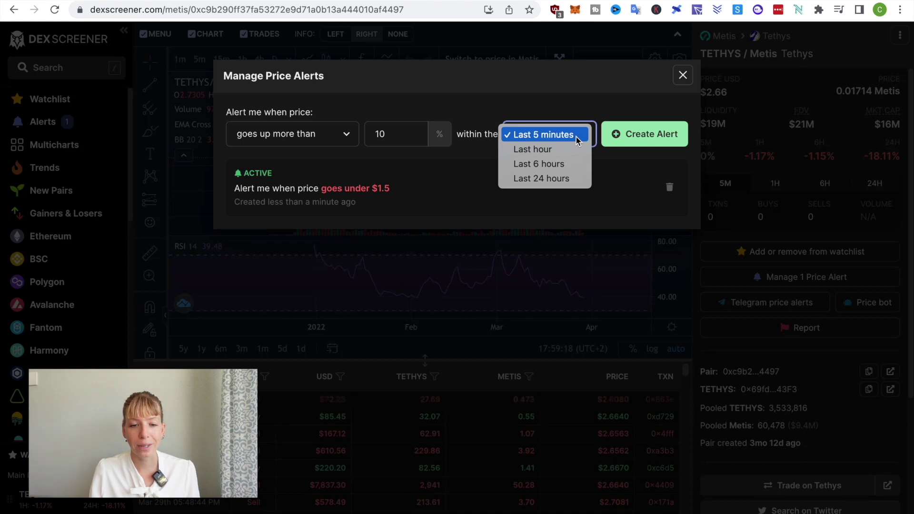
left_click(453, 184)
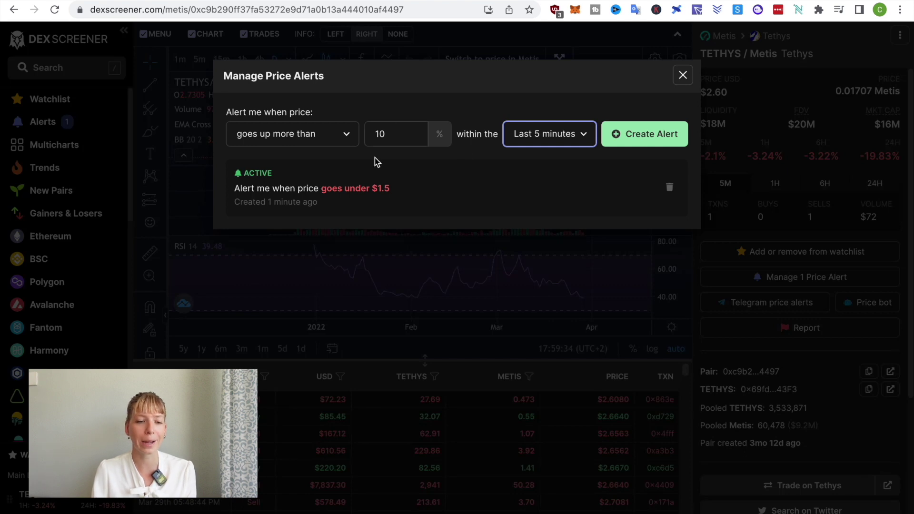
left_click(655, 138)
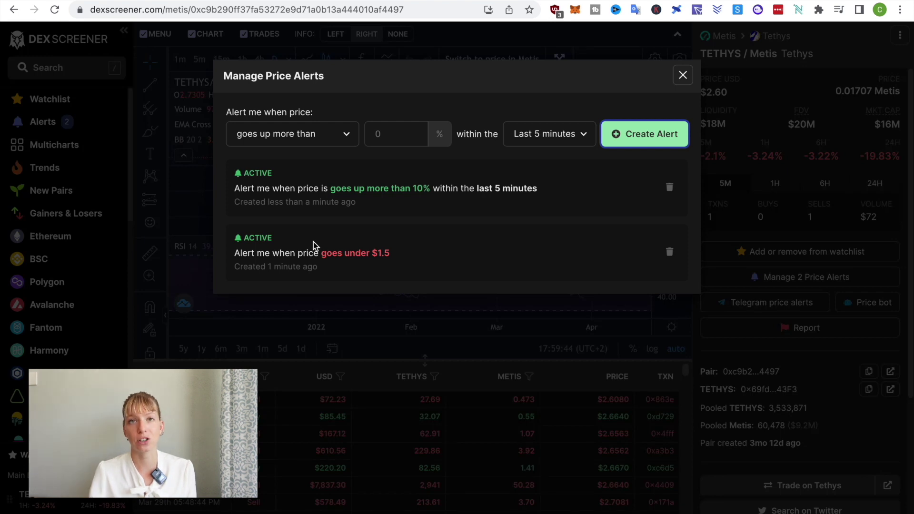
left_click(200, 157)
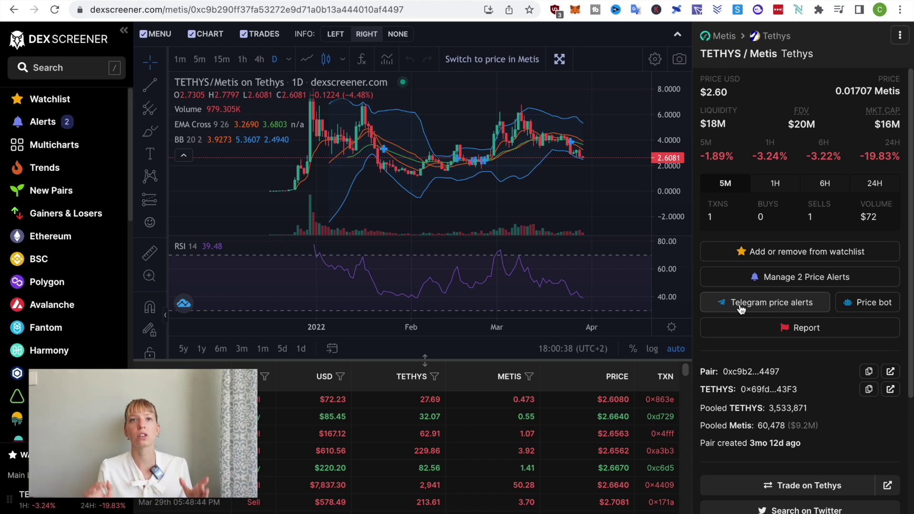
Open the DEX Screener Price Alerts Bot chat in the Telegram app.
left_click(741, 305)
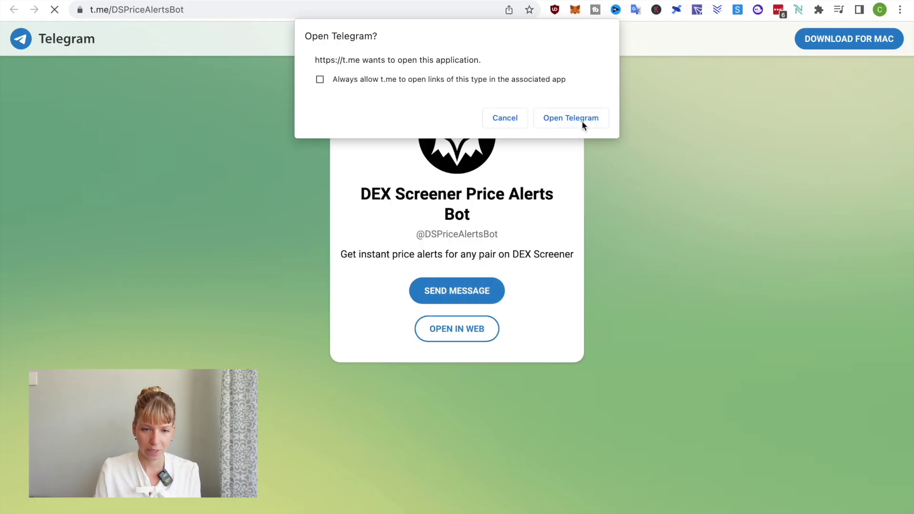
left_click(571, 118)
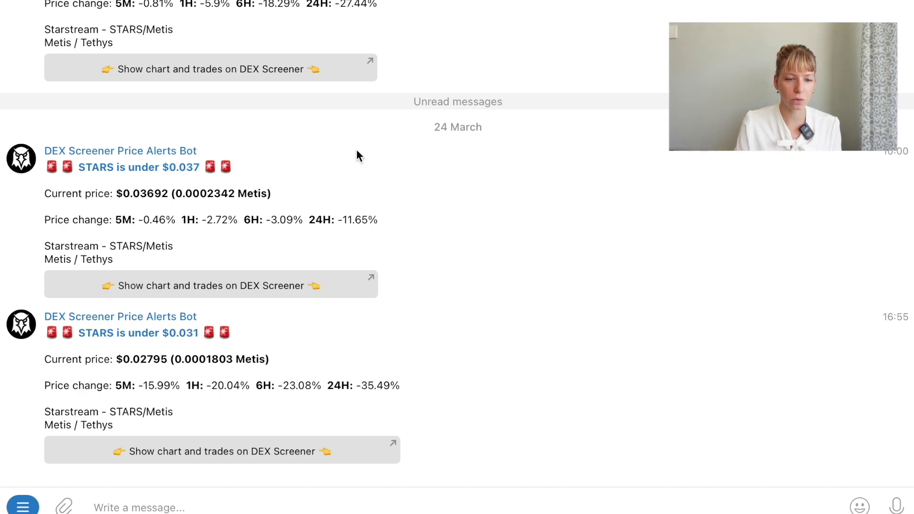
scroll(364, 151, "up", 2)
scroll(364, 149, "up", 2)
scroll(364, 149, "down", 4)
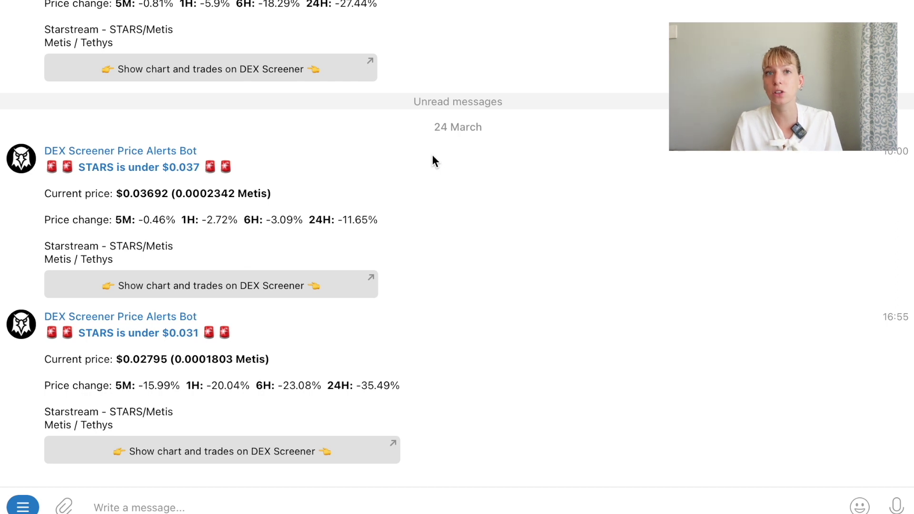
scroll(560, 225, "up", 5)
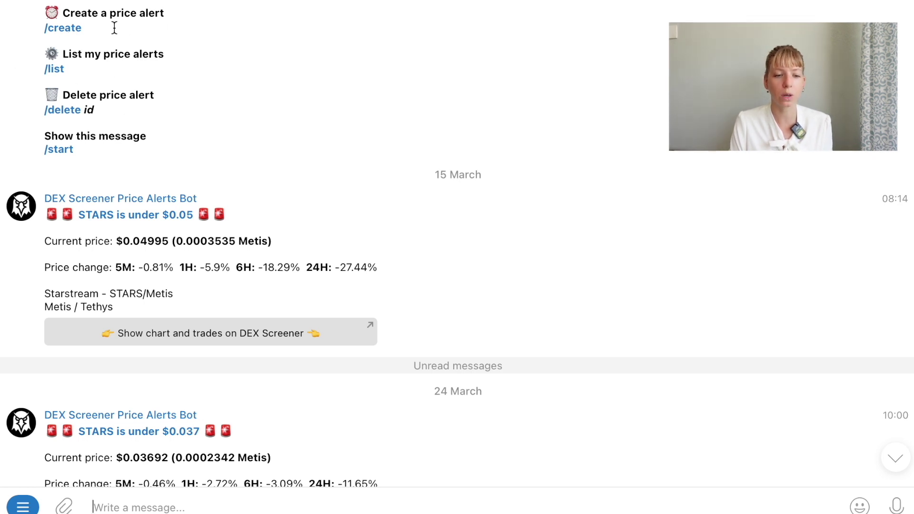
Send /create to the bot and copy the TETHYS/Metis pair URL from the address bar.
left_click(58, 30)
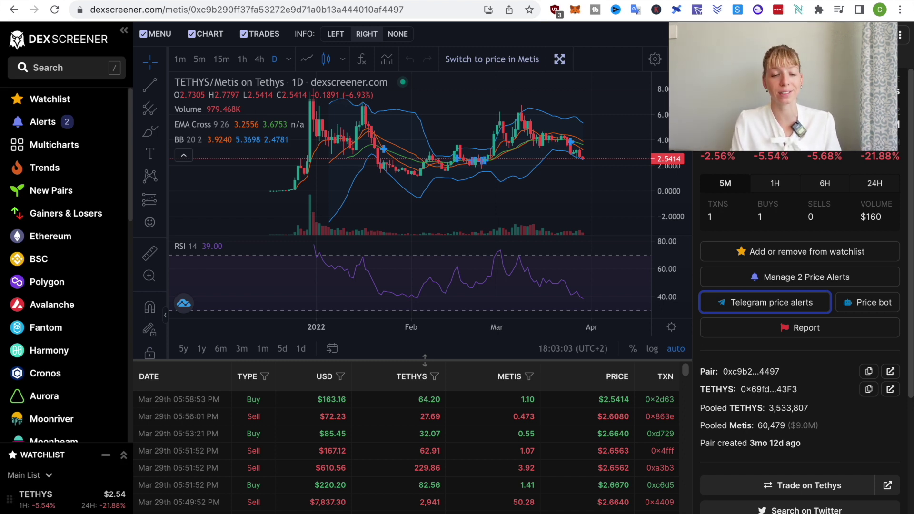
left_click(418, 7)
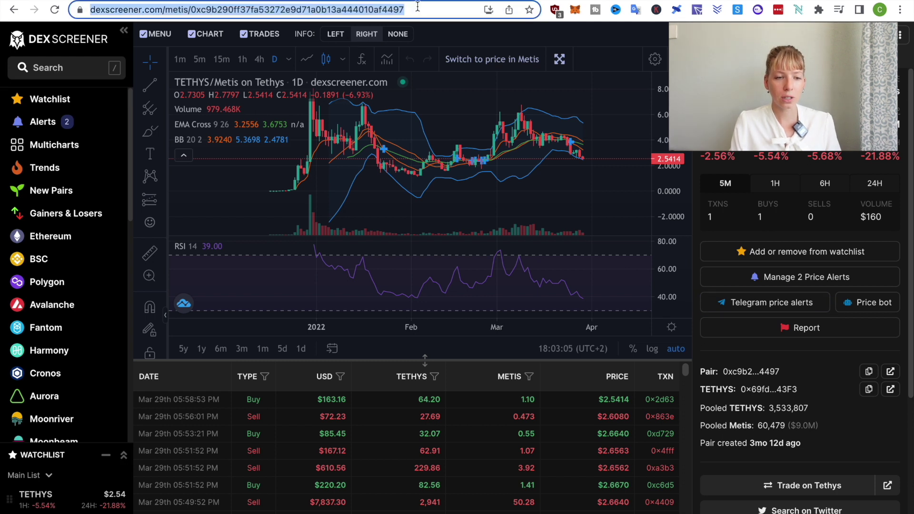
key("super+c")
key("ctrl+Left")
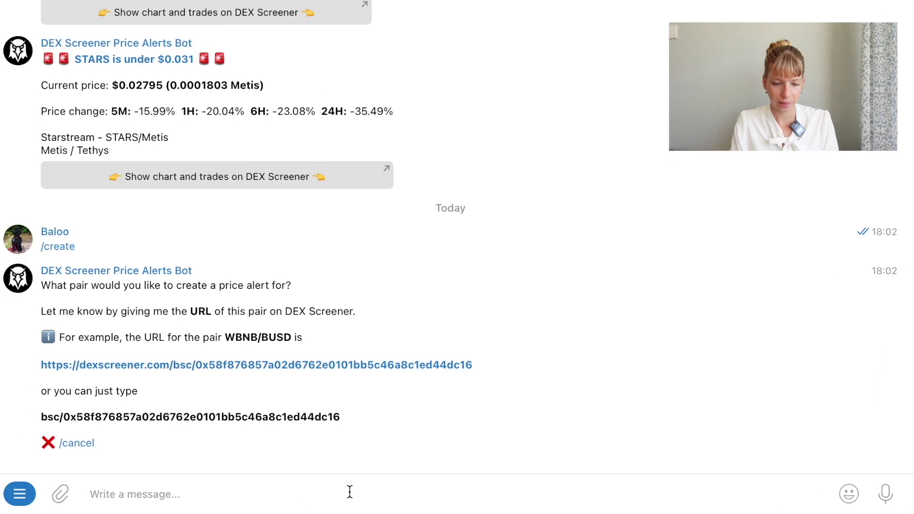
Send the TETHYS/Metis pair URL to the bot and confirm the pair with 'yes'.
left_click(235, 493)
key("super+v")
key("Return")
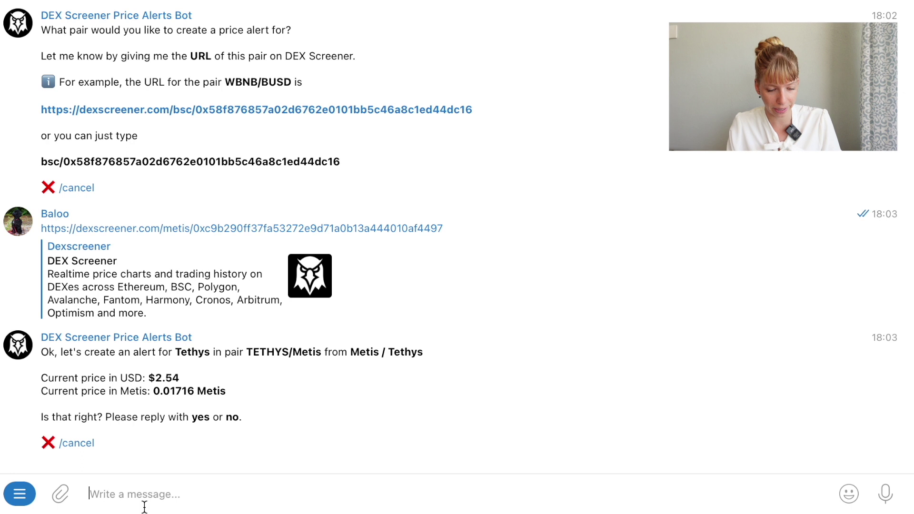
type("yes")
key("Return")
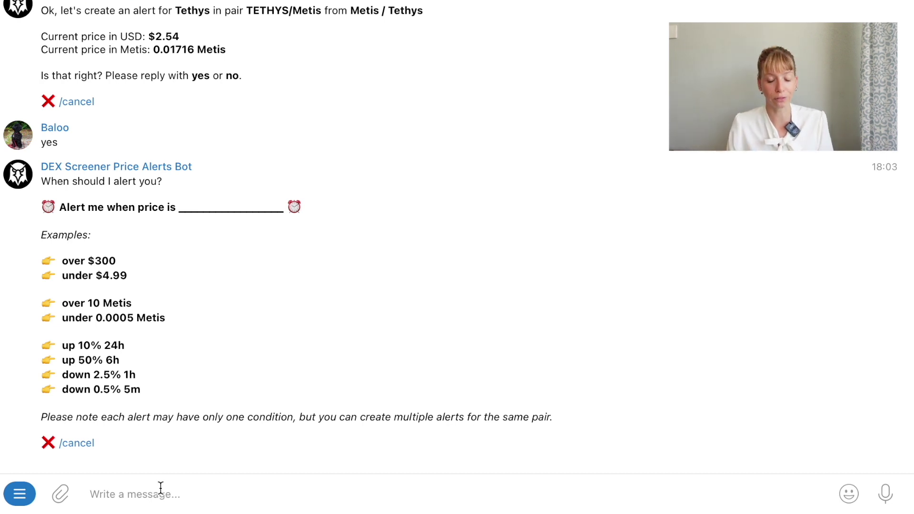
Give the bot the condition 'under $1.50' and confirm it with 'yes'.
type("under")
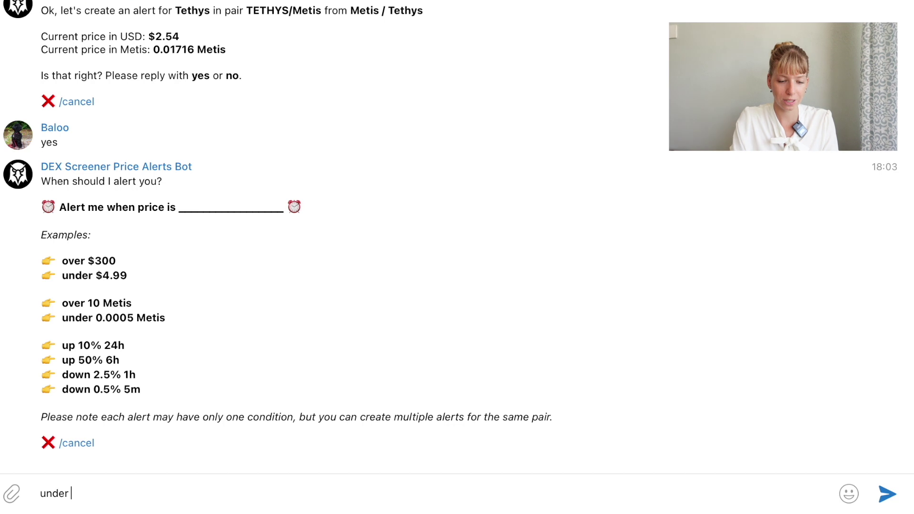
type(" $1")
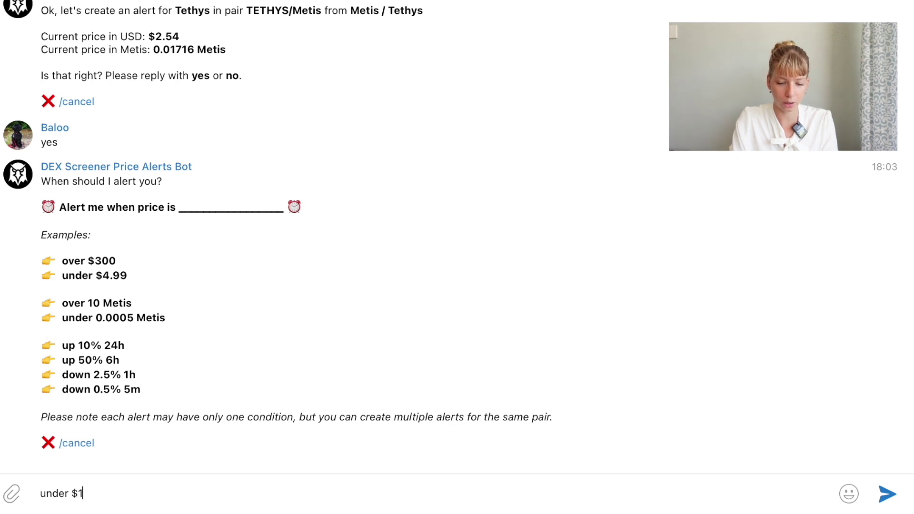
type(".50")
key("Return")
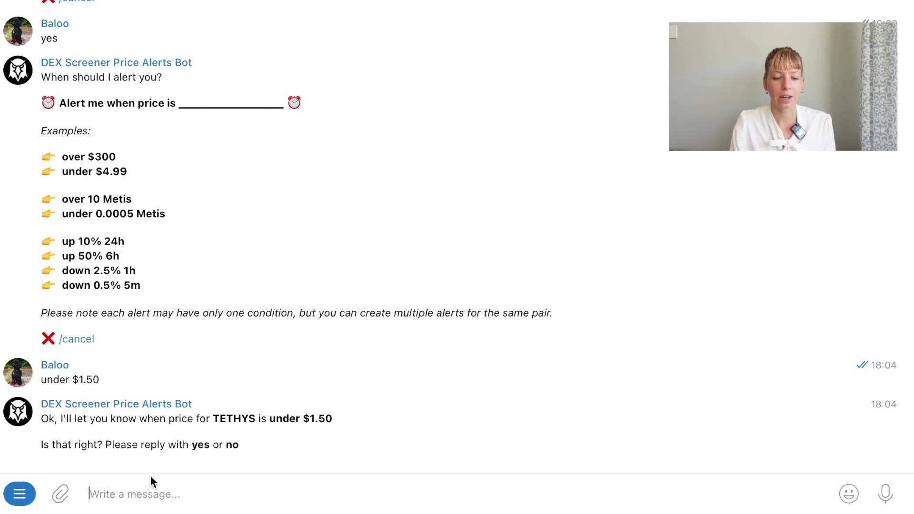
type("yes")
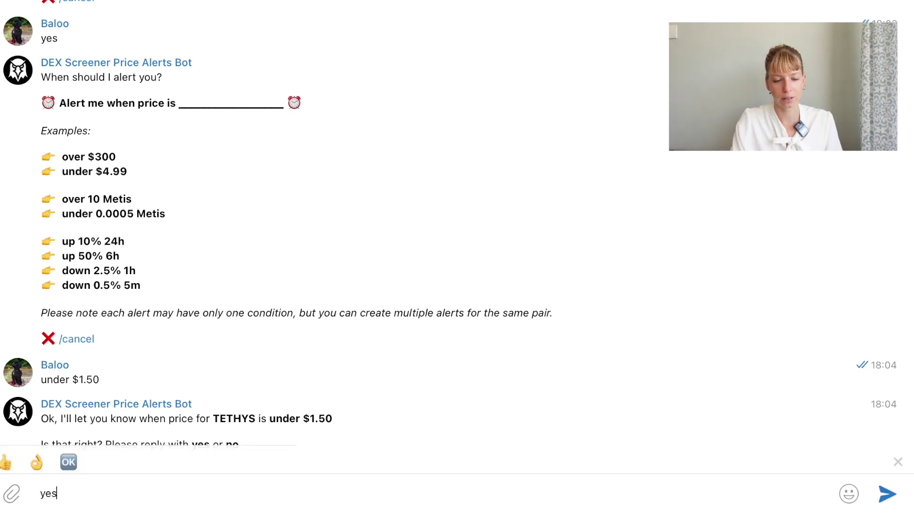
key("Return")
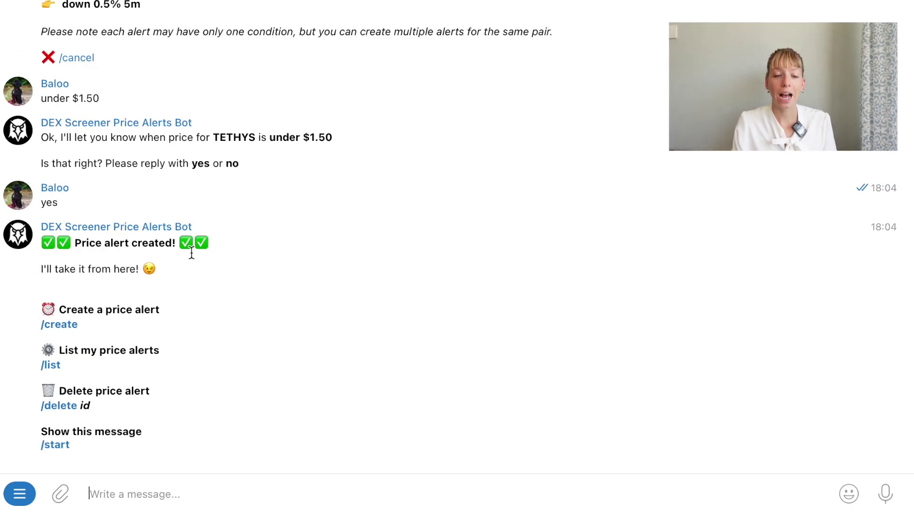
scroll(192, 252, "up", 15)
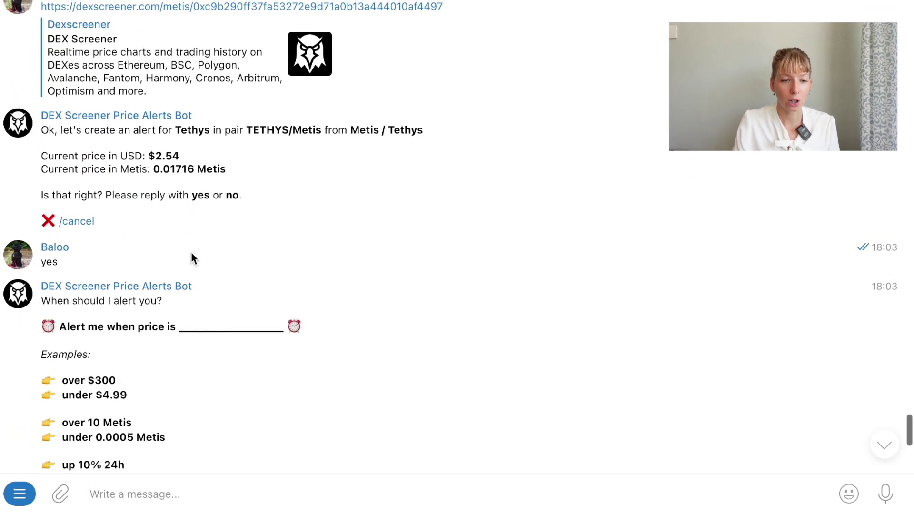
scroll(191, 254, "up", 10)
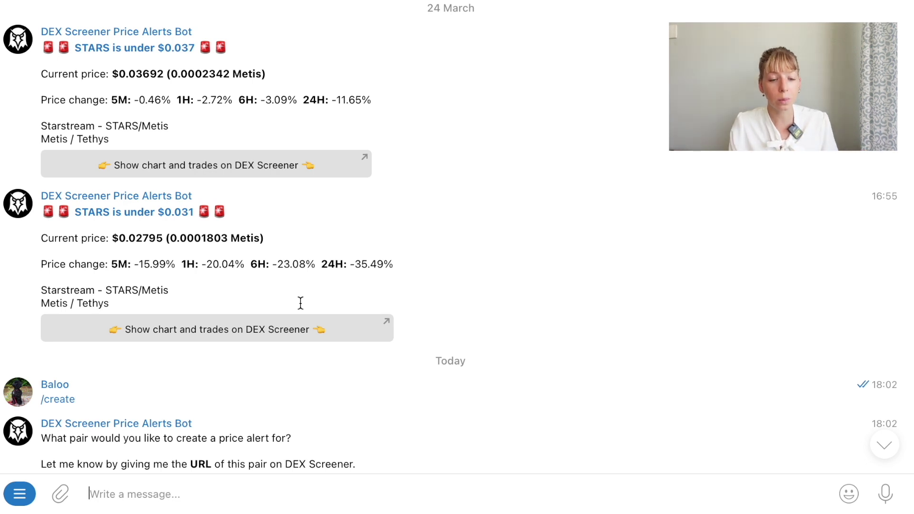
scroll(301, 302, "down", 15)
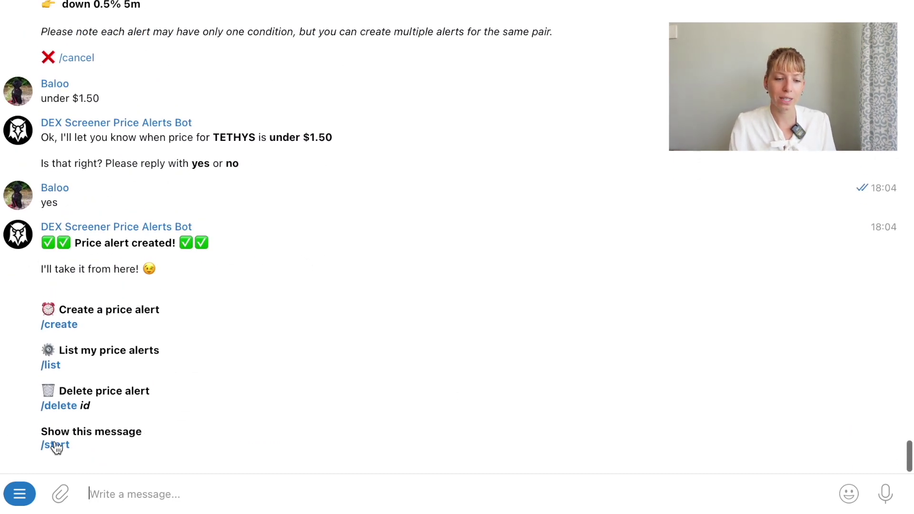